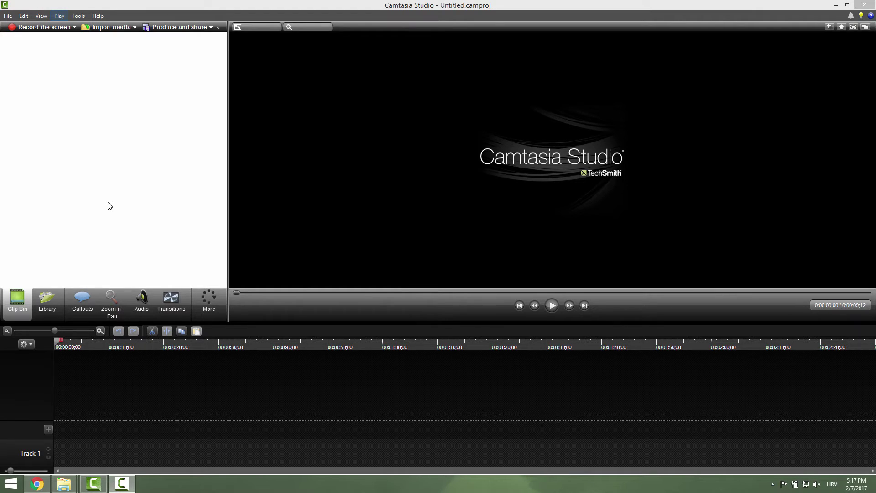
- Import the squirrel photo from the Camtasia folder into the media bin
click(109, 27)
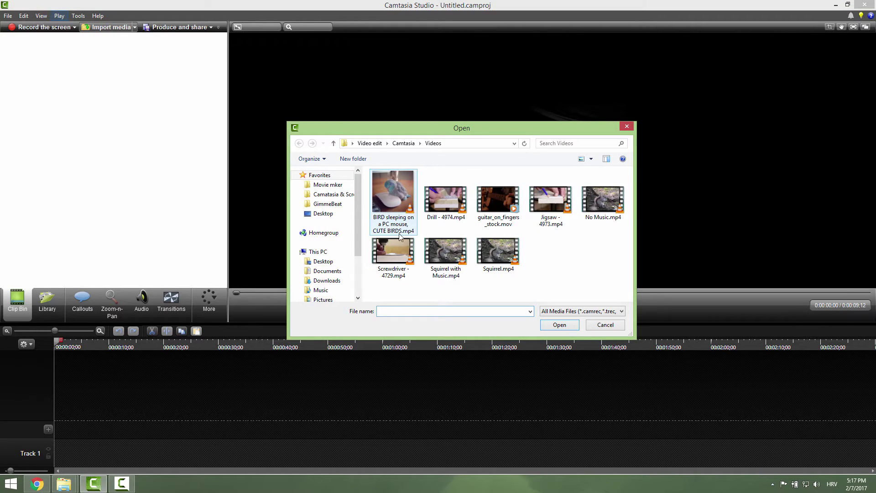
click(333, 144)
double_click(442, 194)
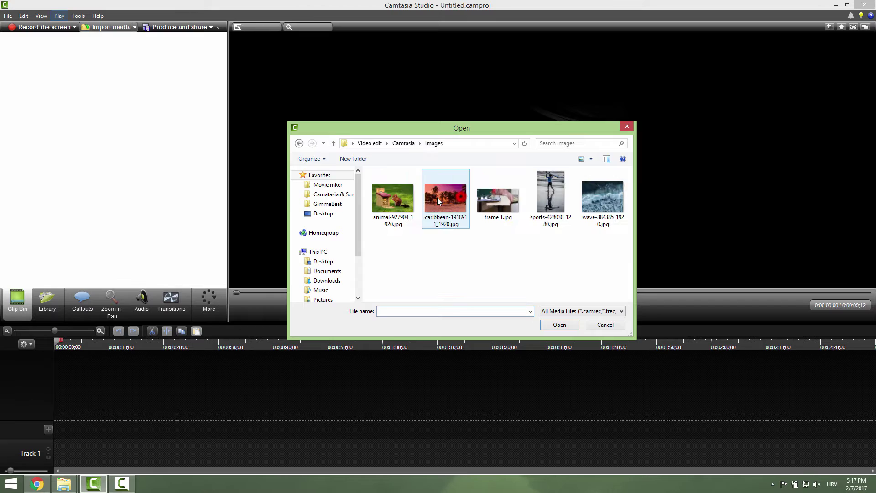
click(391, 194)
click(559, 325)
- Place the squirrel photo on Track 1, stretch it to the canvas edges, and extend it to 26 seconds
mouse_move(41, 81)
mouse_down()
mouse_move(80, 367)
mouse_move(102, 449)
mouse_move(57, 459)
mouse_up()
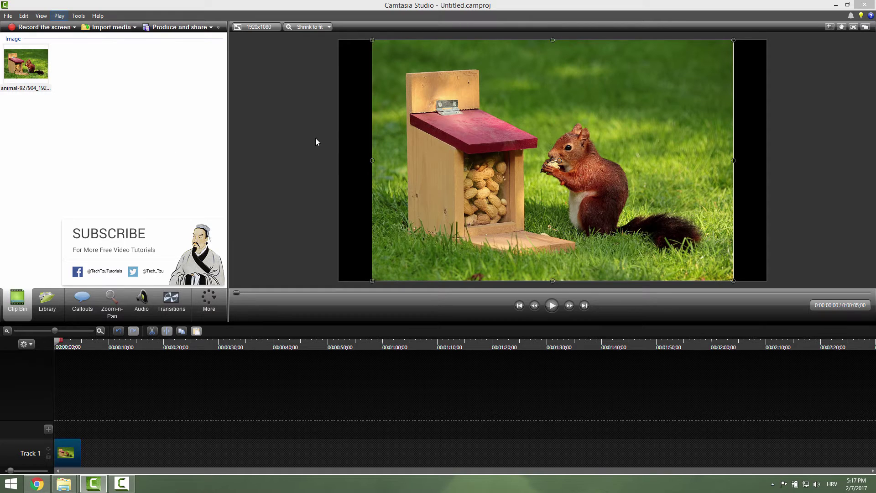
drag(374, 160, 339, 160)
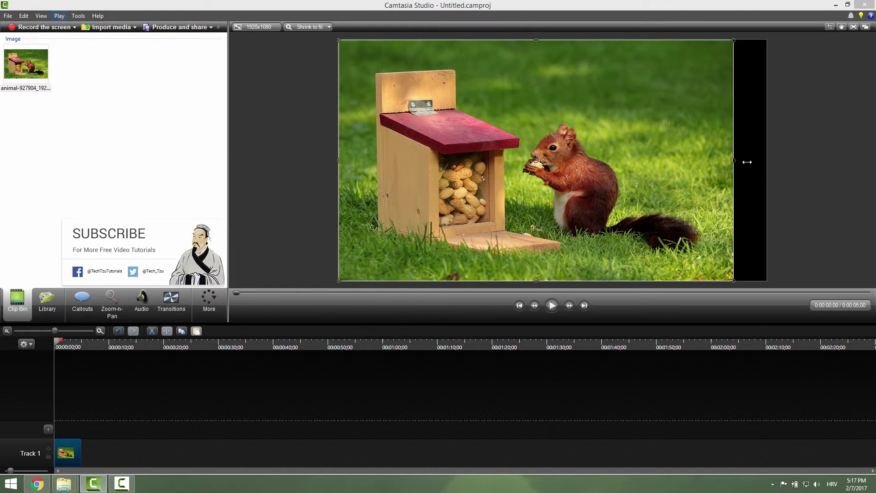
drag(734, 160, 767, 161)
click(815, 159)
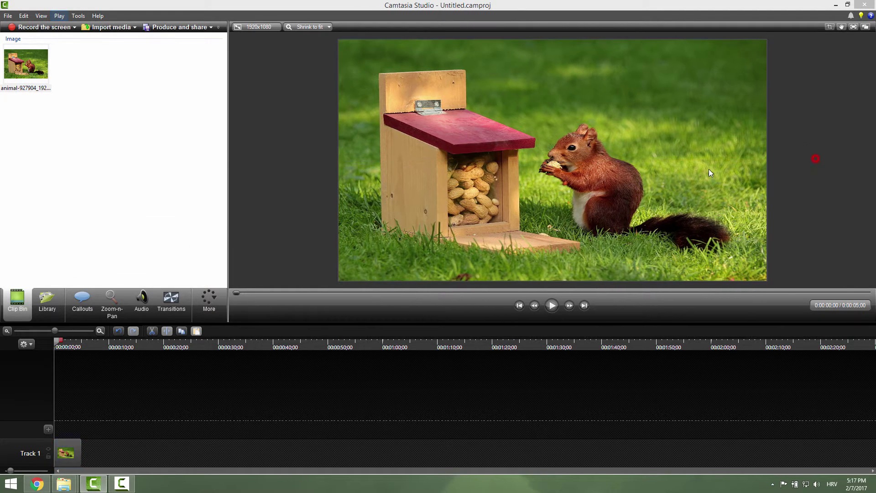
drag(79, 462, 201, 461)
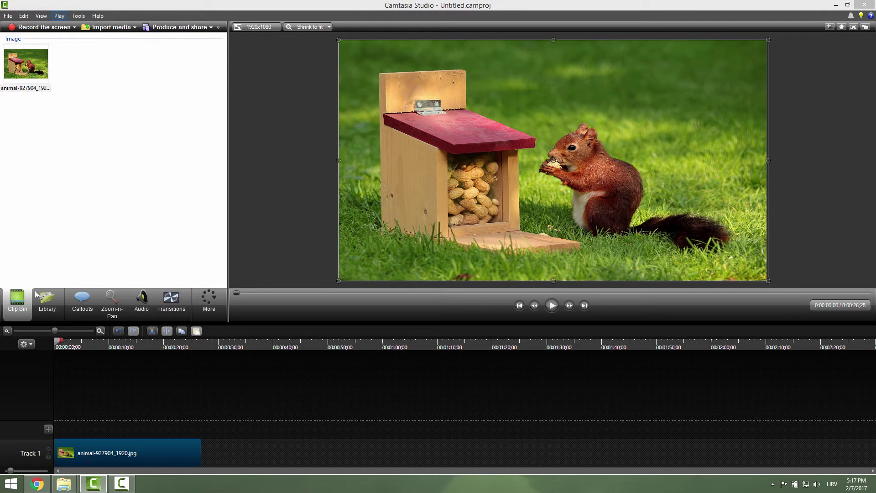
- Add a default blue arrow callout on Track 2 over the squirrel photo
click(115, 270)
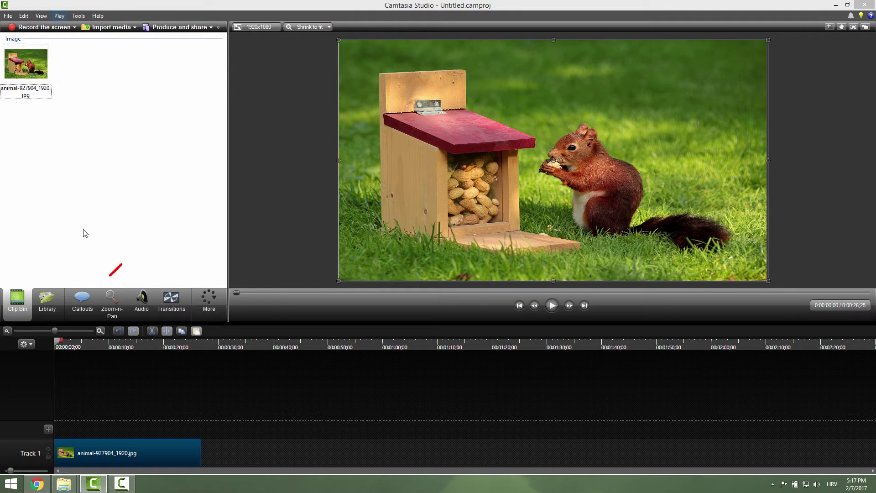
click(83, 300)
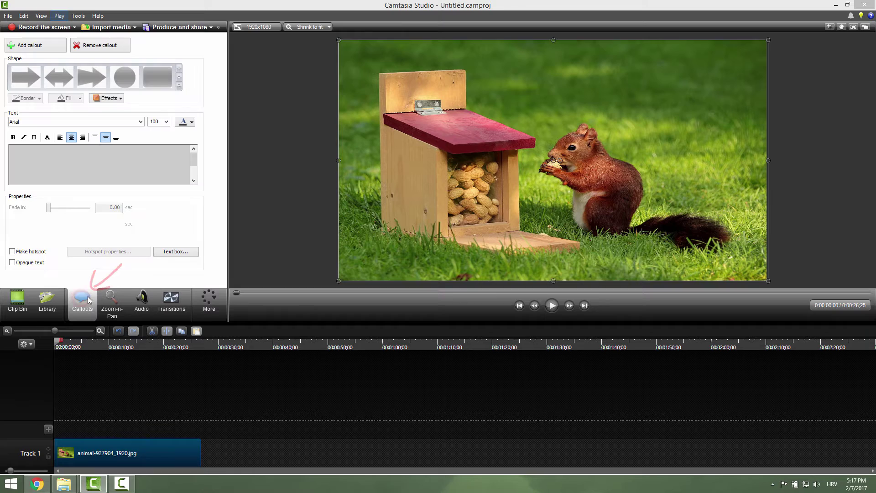
click(29, 46)
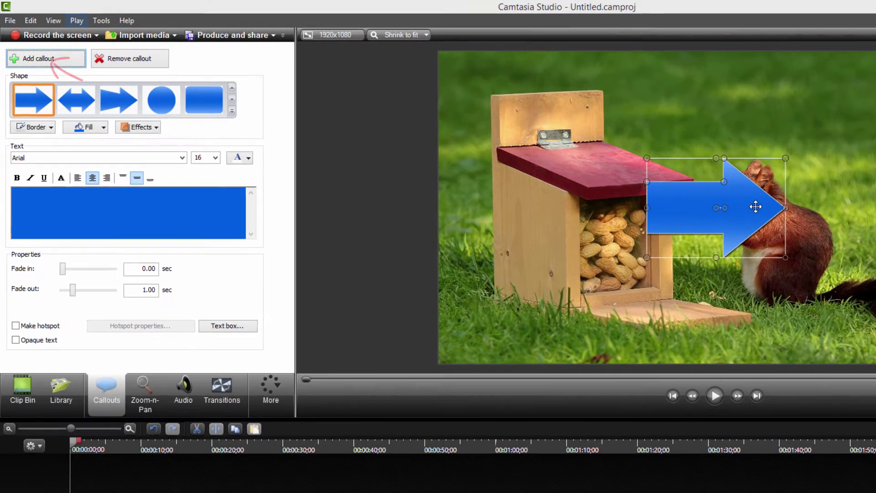
click(232, 112)
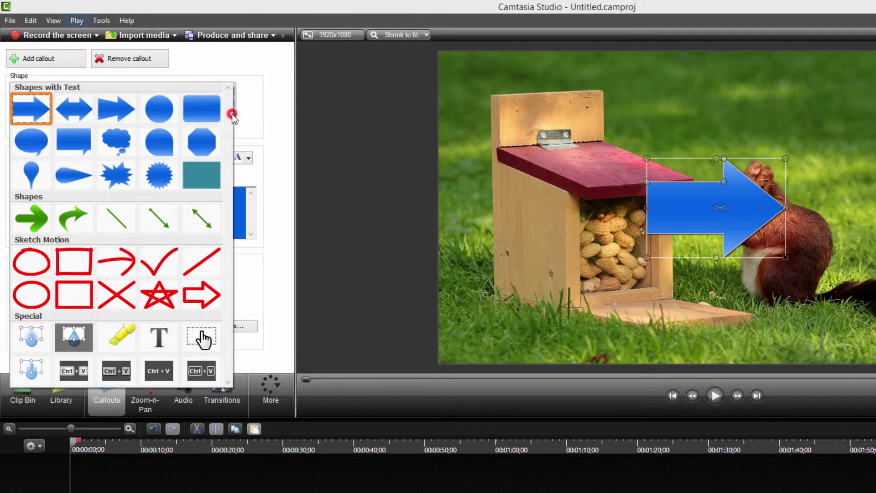
- Change the callout to a Simple Rectangle with white border and fill
click(202, 174)
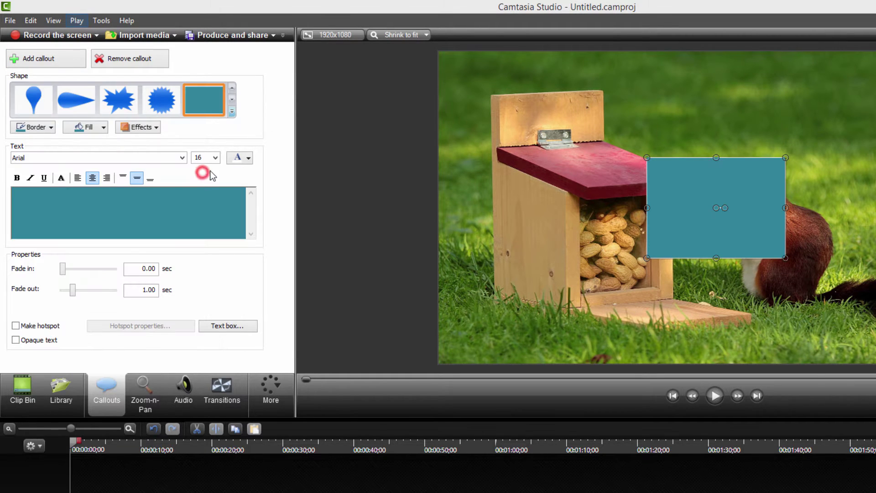
click(49, 128)
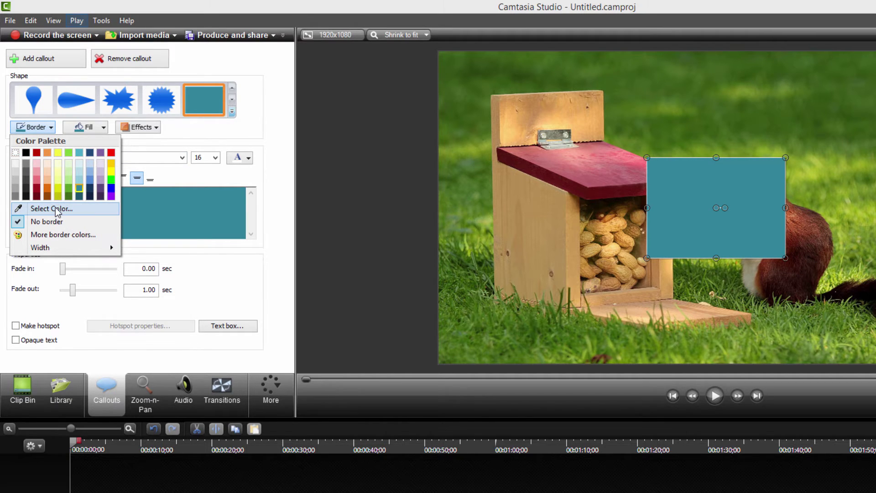
click(15, 152)
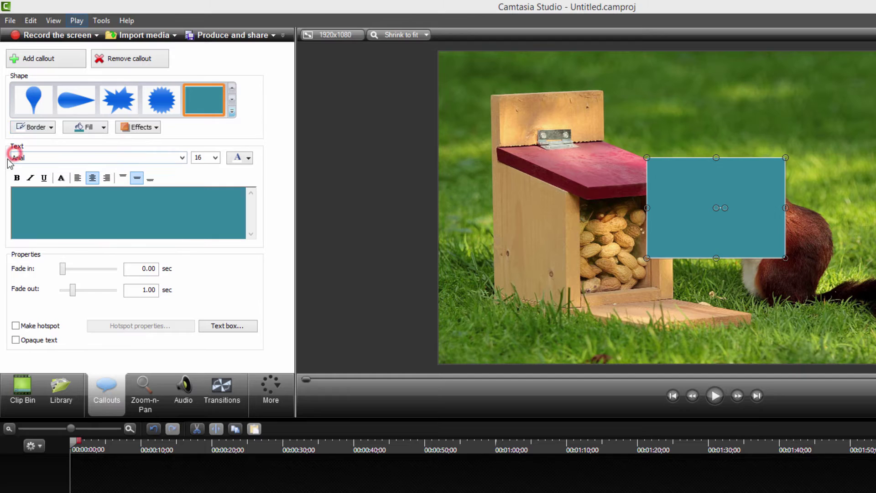
click(95, 128)
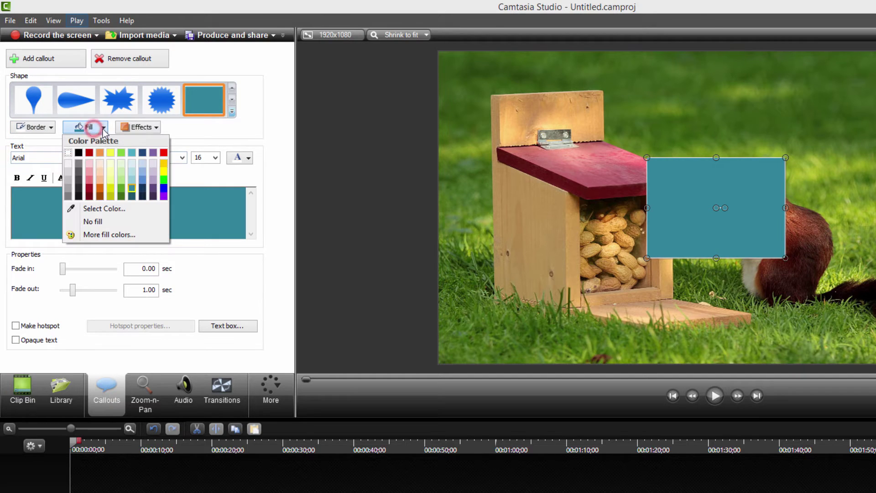
click(67, 164)
- Give the callout a Glossy style and move it over the front of the feeder
click(156, 128)
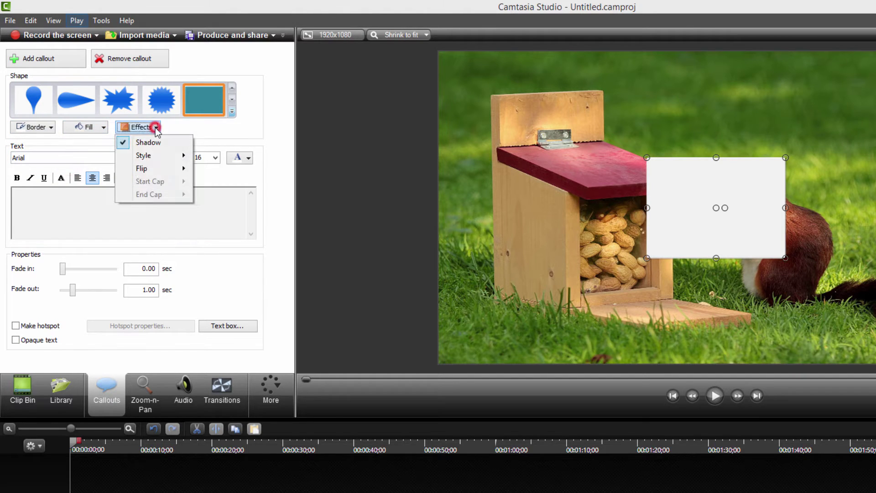
mouse_move(144, 155)
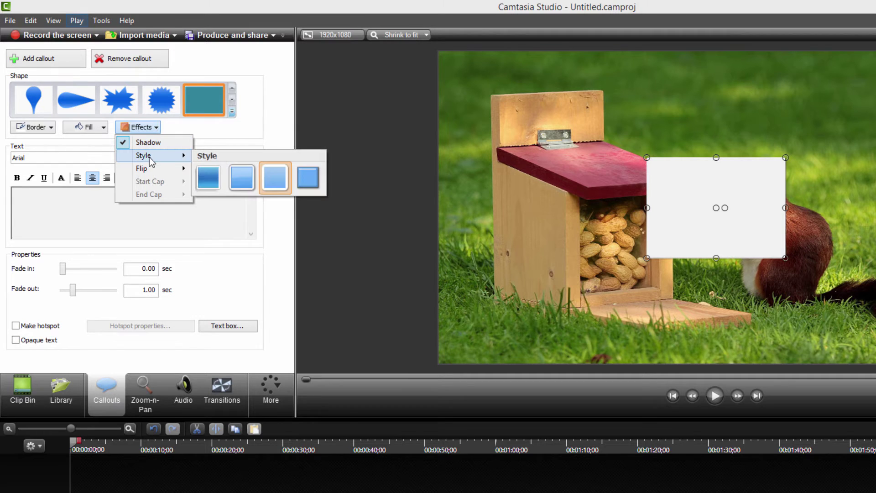
click(245, 179)
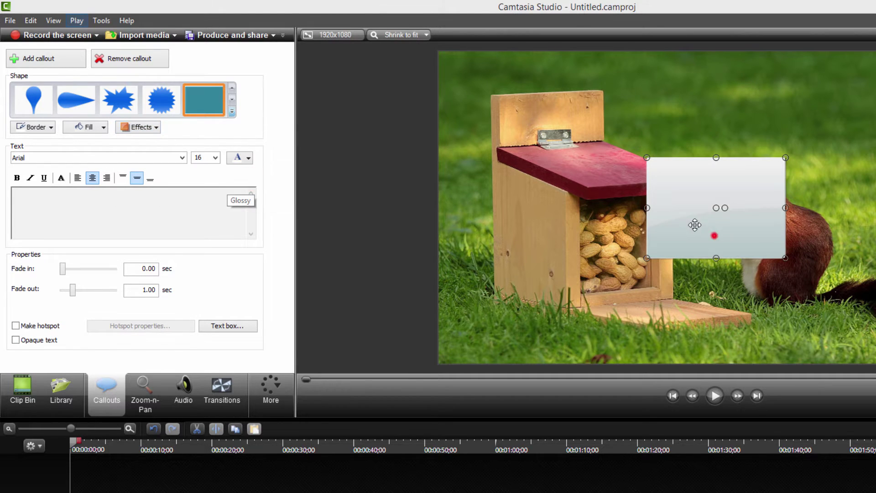
drag(717, 241, 558, 276)
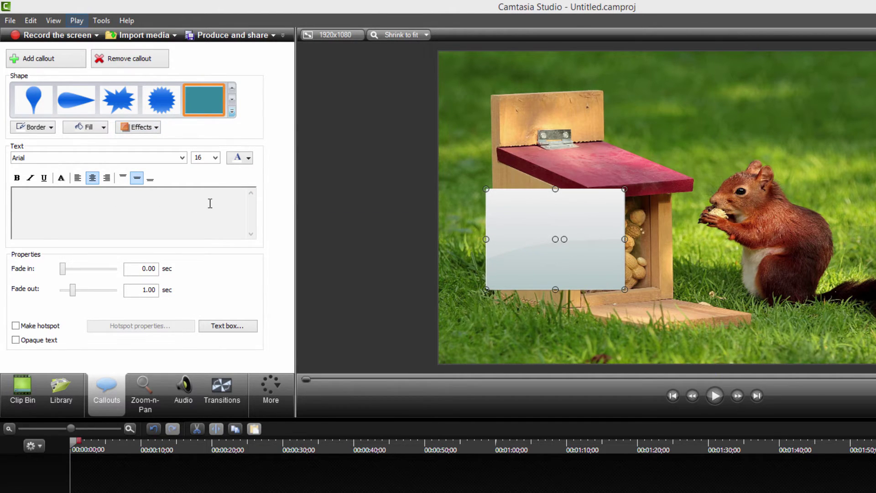
- Enter 'SOME TEXT' in the callout and select all of it
click(77, 212)
click(142, 205)
text(SOME TEXT)
drag(201, 196, 83, 196)
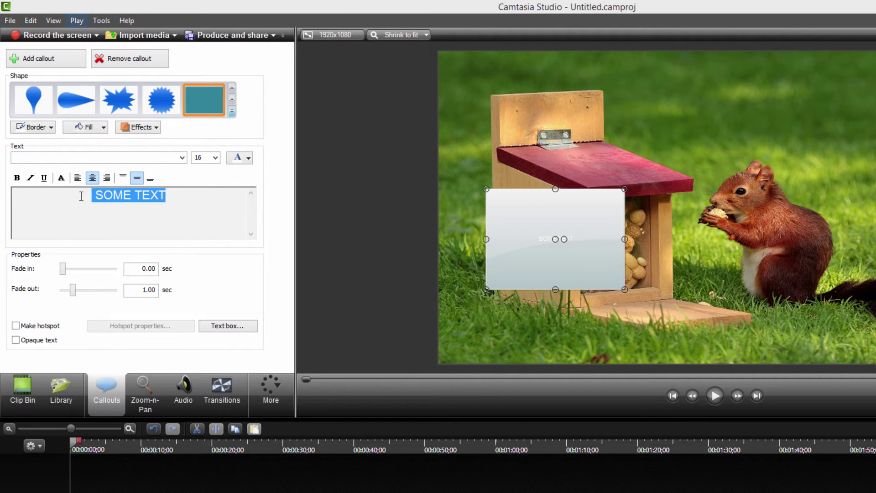
click(131, 196)
triple_click(108, 194)
- Make the SOME TEXT lettering black at font size 48
click(249, 159)
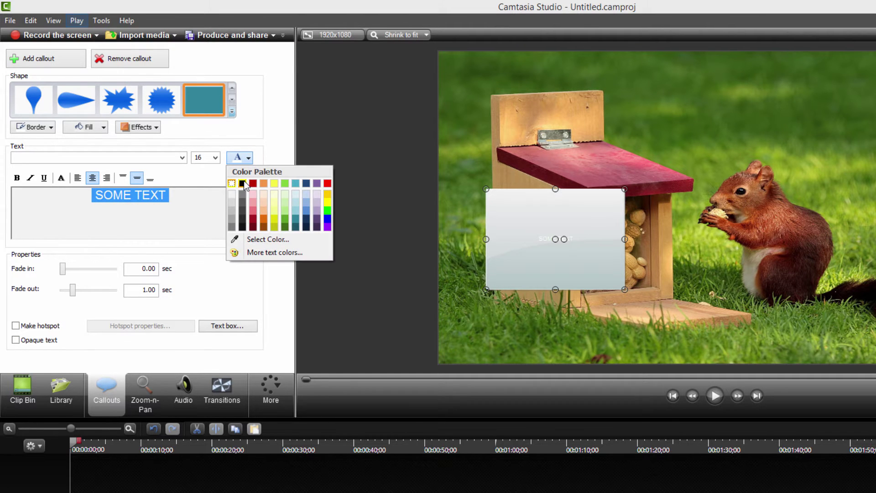
click(242, 183)
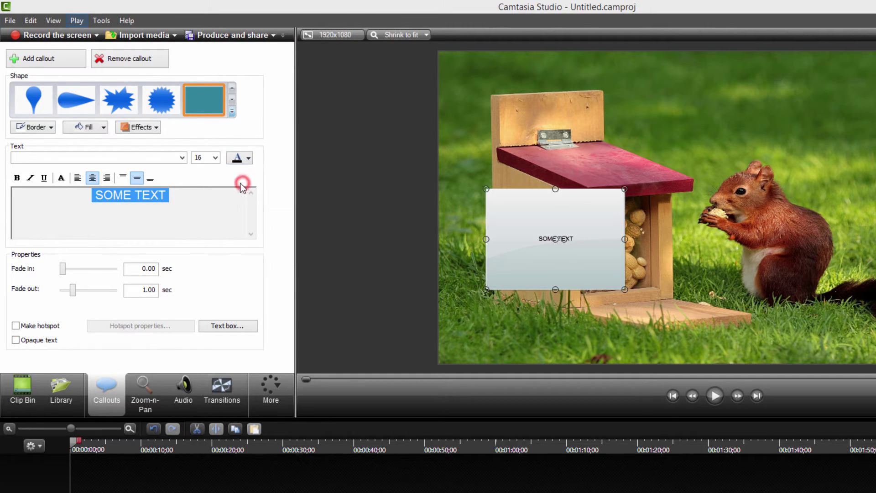
click(215, 157)
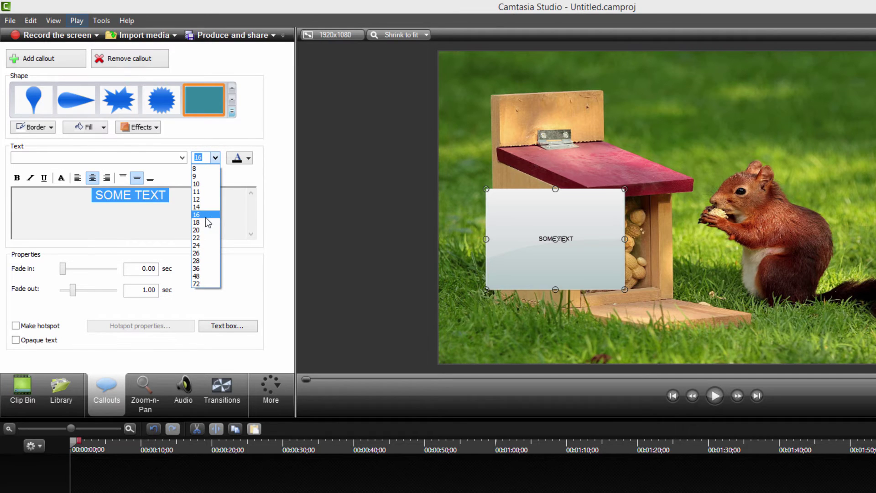
click(199, 275)
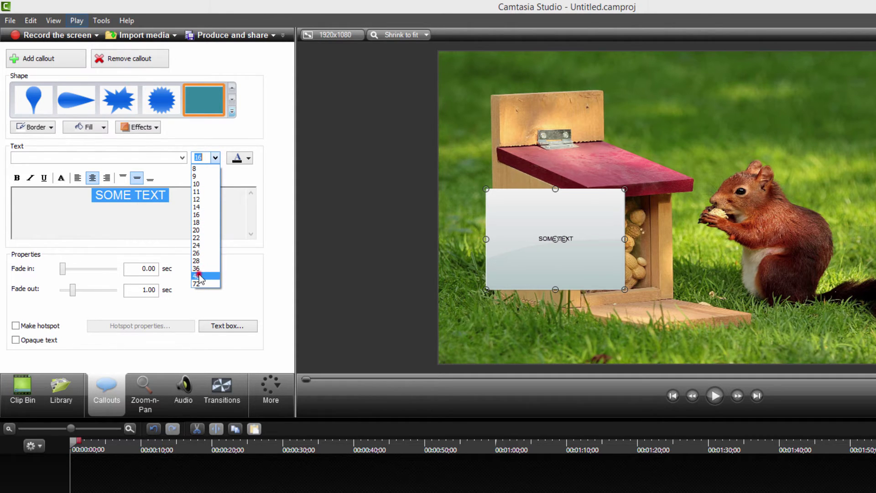
click(372, 168)
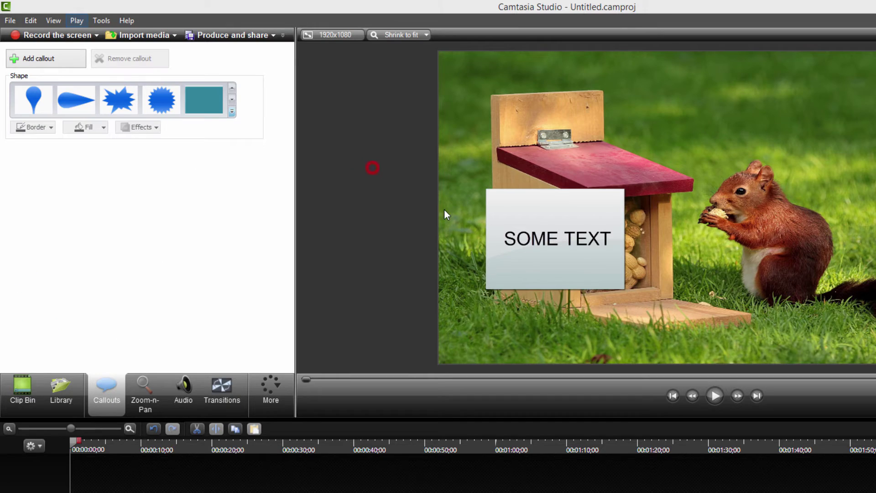
- Set the SOME TEXT callout's fade-in to 1.80 s and fade-out to 1.50 s
click(517, 226)
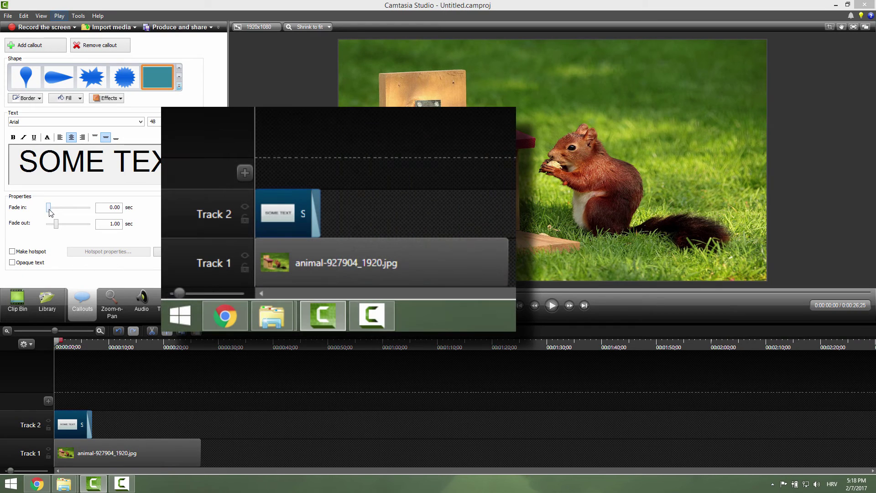
drag(49, 209, 59, 208)
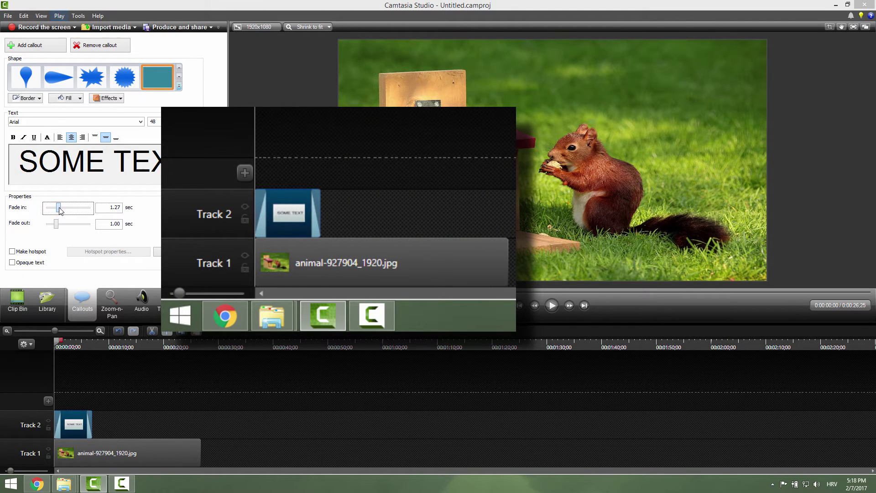
drag(59, 208, 59, 224)
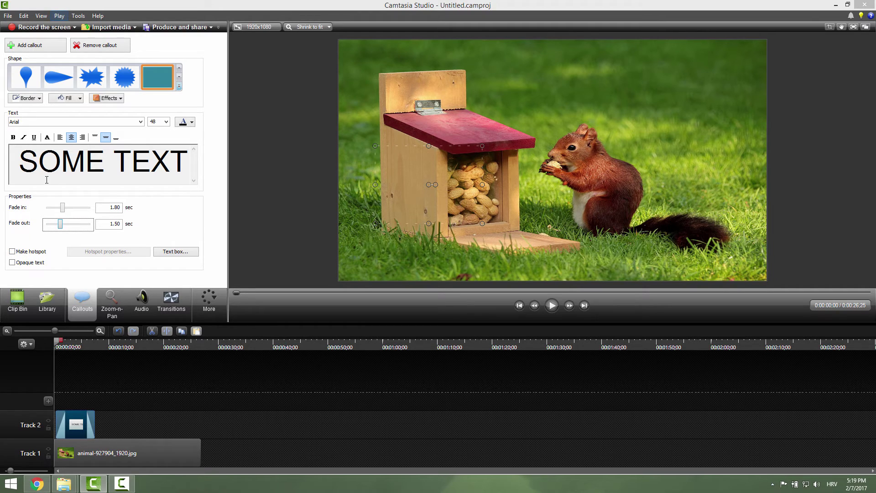
- Centre-align the SOME TEXT callout wording
click(86, 161)
click(61, 138)
click(71, 137)
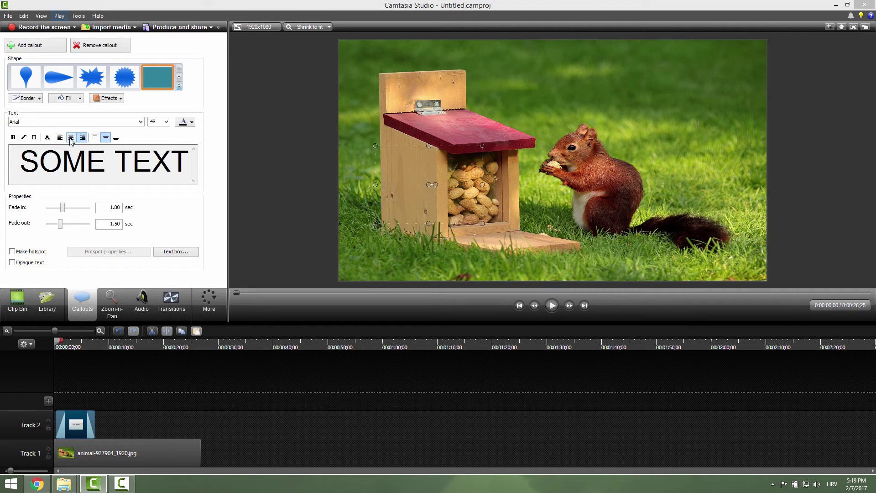
click(47, 137)
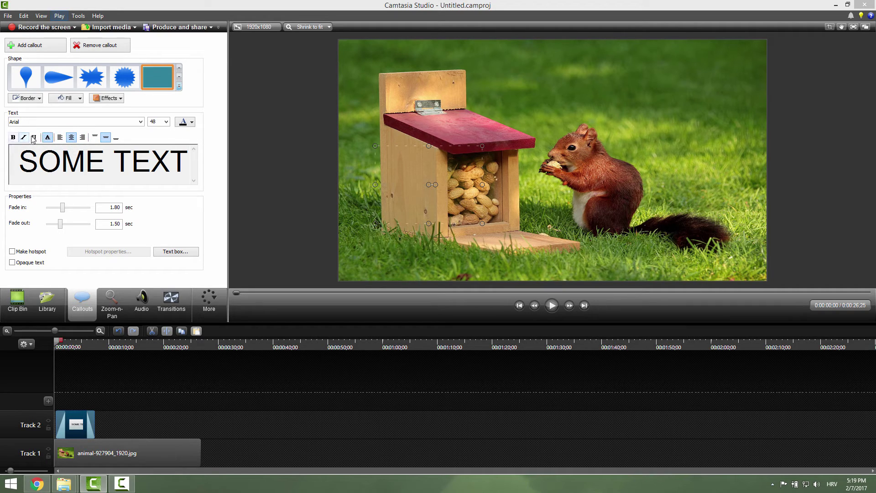
- Make all the SOME TEXT wording bold and underlined, then preview the video
double_click(163, 160)
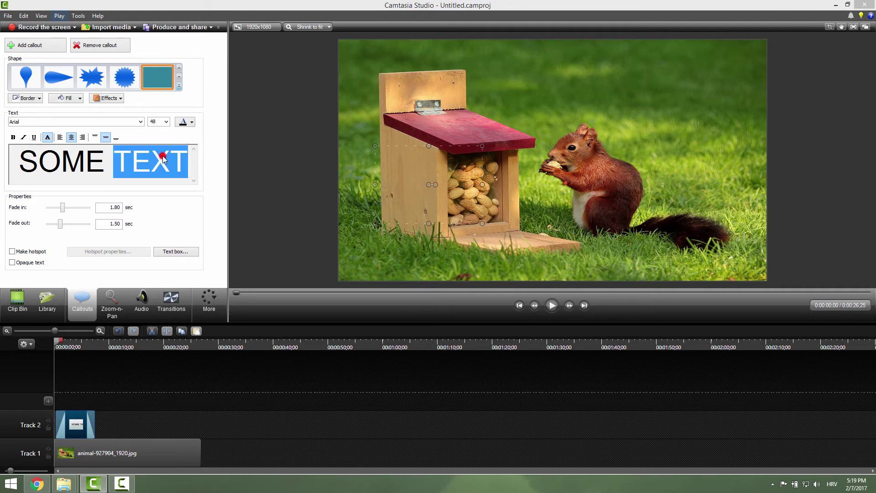
click(105, 164)
double_click(91, 166)
triple_click(90, 165)
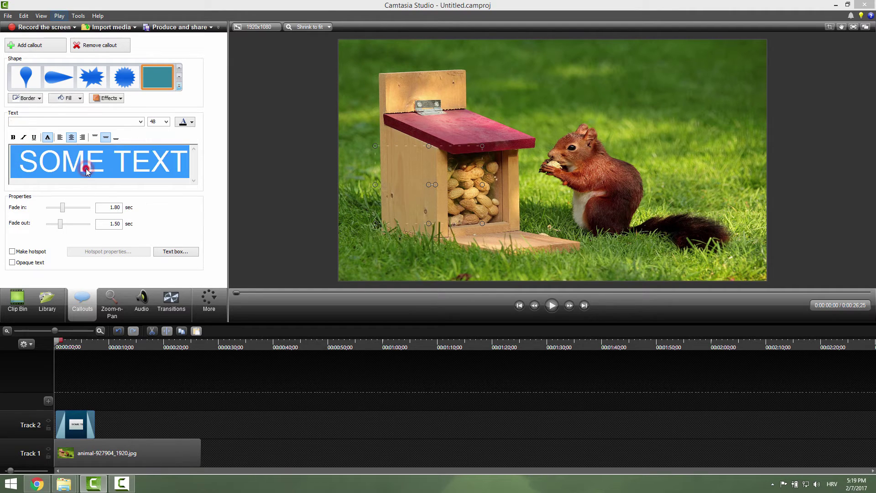
click(34, 137)
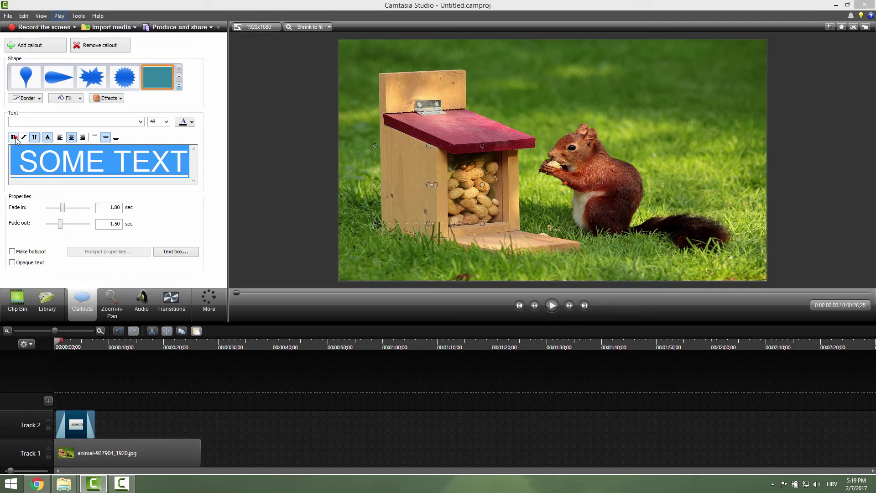
click(14, 138)
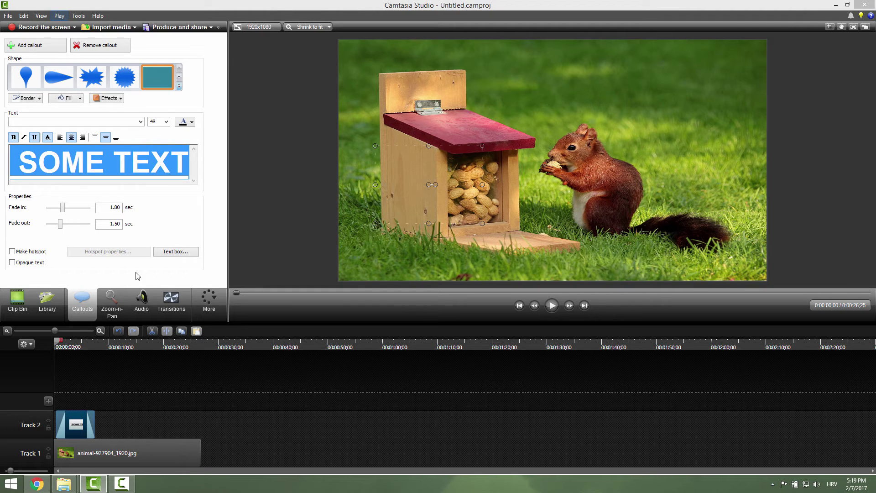
click(552, 306)
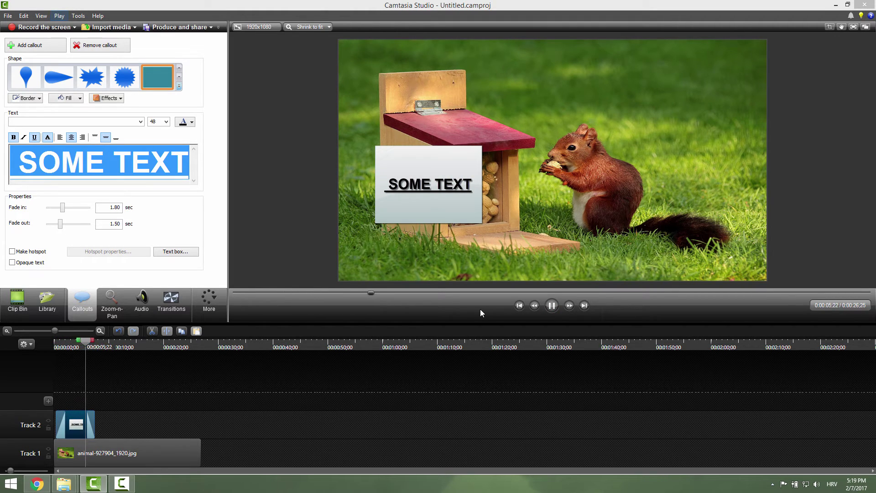
- Pause the preview and set the callout's fade-in and fade-out back to 0.00 seconds
click(552, 306)
mouse_move(62, 208)
mouse_down()
mouse_move(47, 208)
mouse_move(48, 223)
mouse_up()
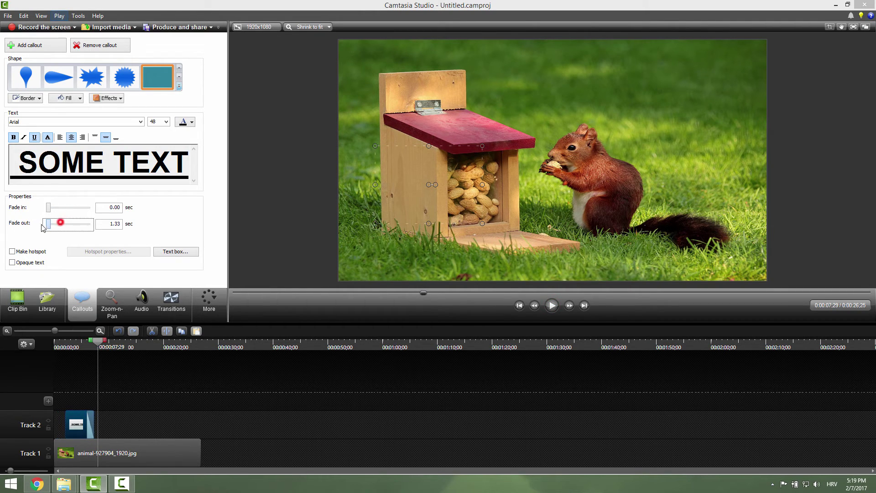
- Apply the Cube rotate transition to the SOME TEXT callout clip and preview it
click(159, 302)
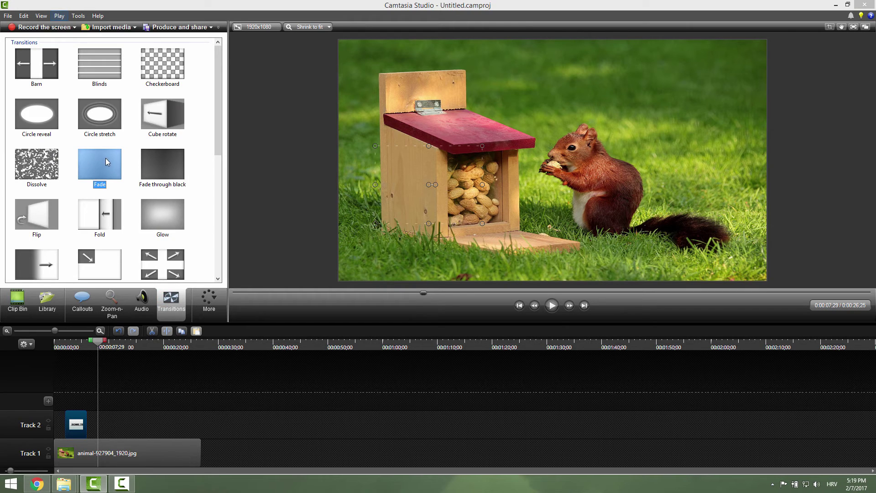
drag(176, 114, 68, 426)
click(57, 348)
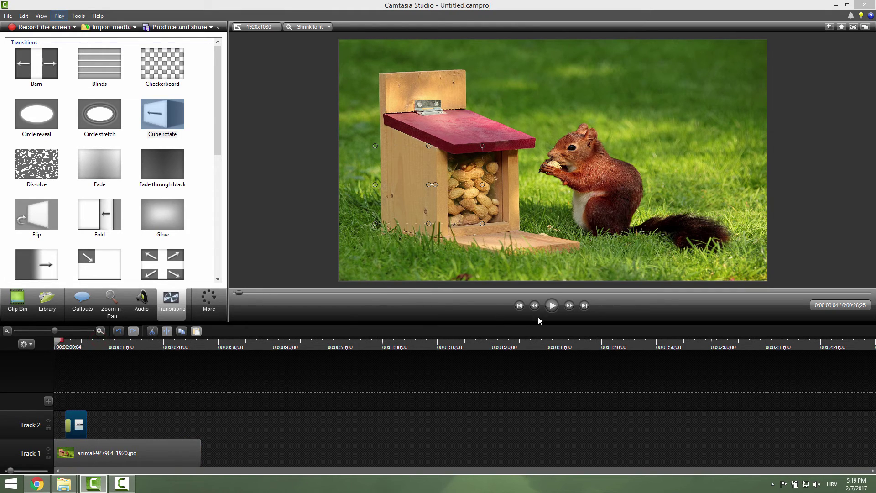
click(551, 308)
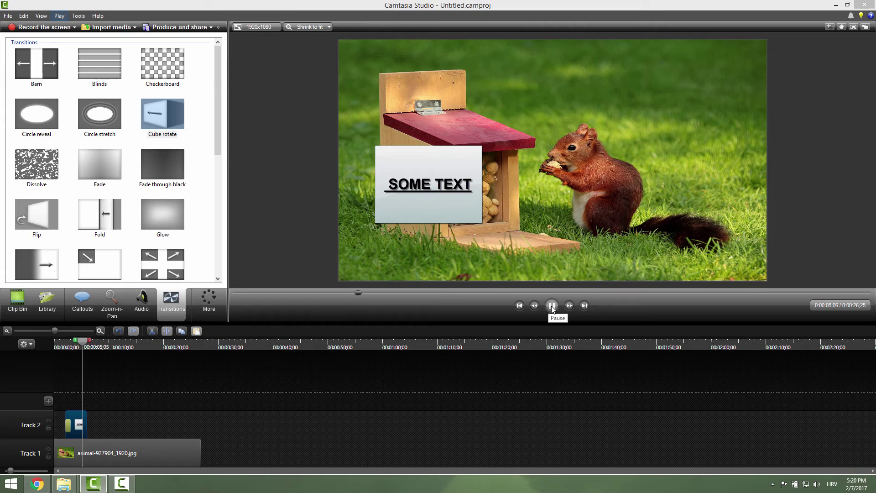
click(551, 306)
click(469, 304)
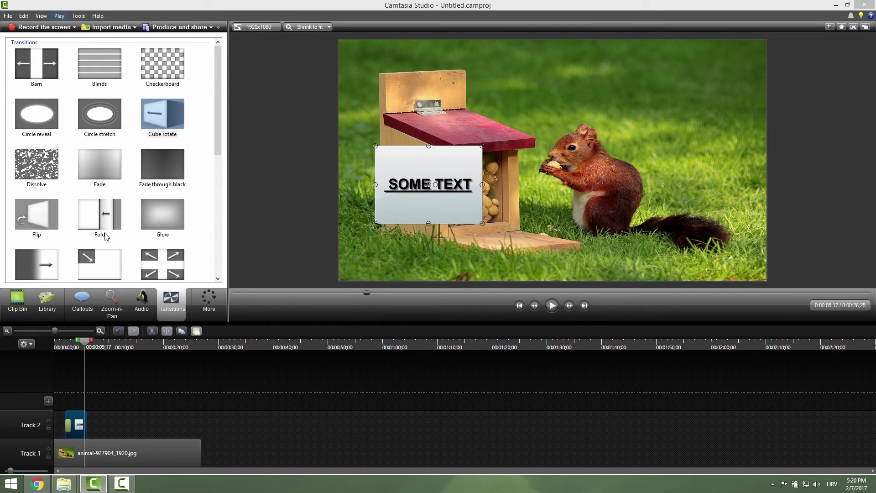
- Add a Special Text callout on Track 3 and type PLAIN TEXT, fixing a typo
click(84, 298)
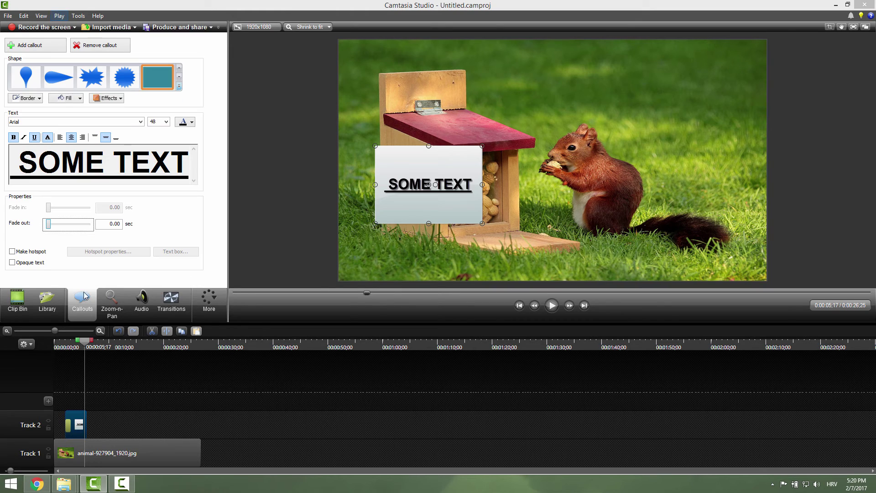
click(280, 361)
click(179, 86)
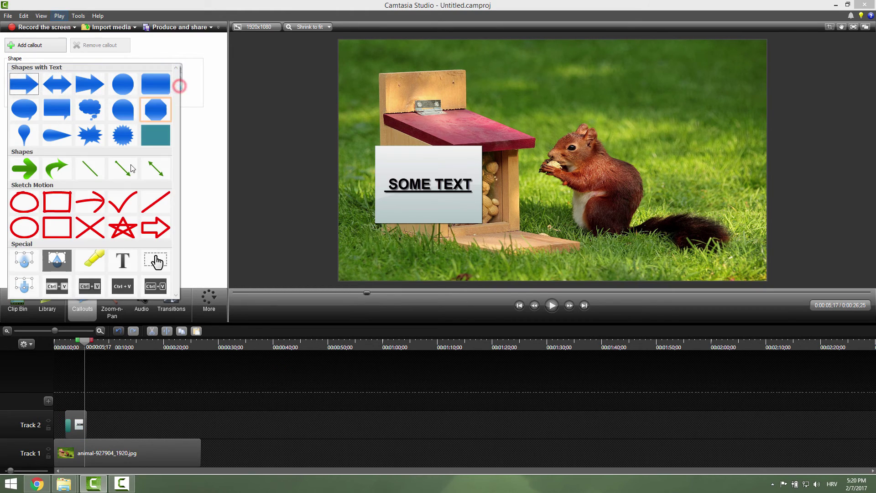
click(120, 262)
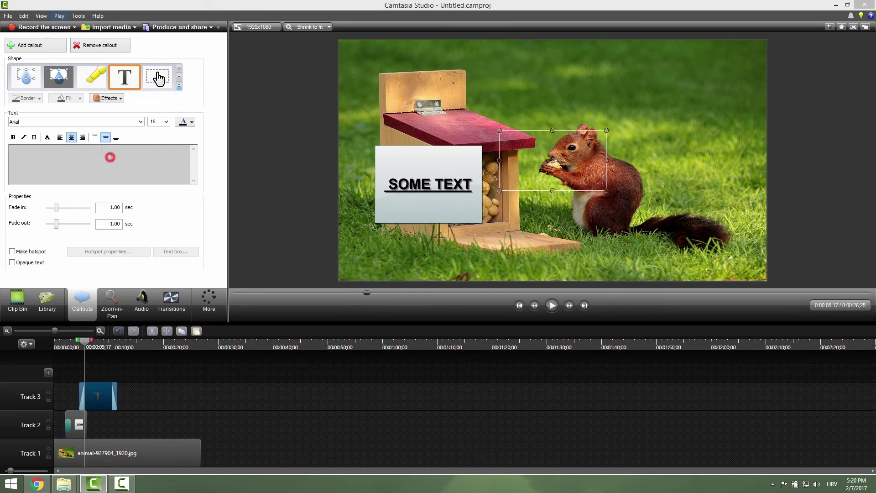
text(PLAIN TE)
text(XRT)
key(BackSpace)
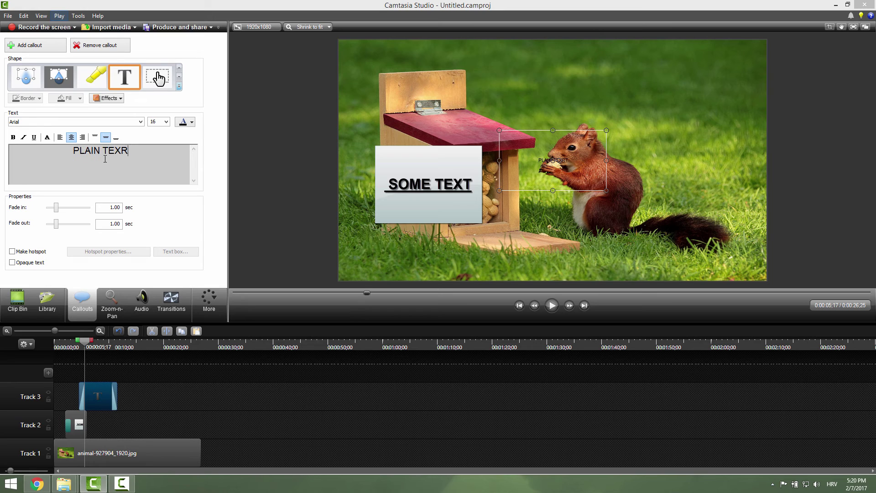
key(BackSpace)
- Finish the PLAIN TEXT wording, move it to the upper right, and set size 72
text(T)
drag(564, 190, 631, 101)
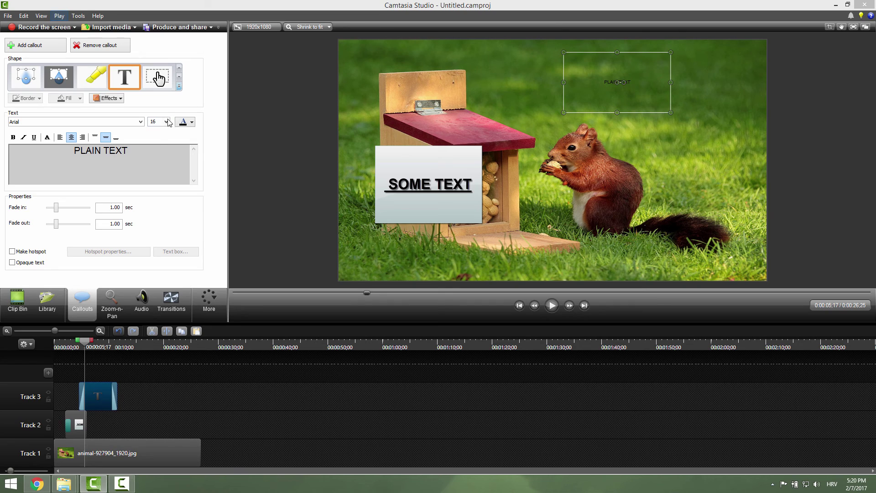
triple_click(73, 151)
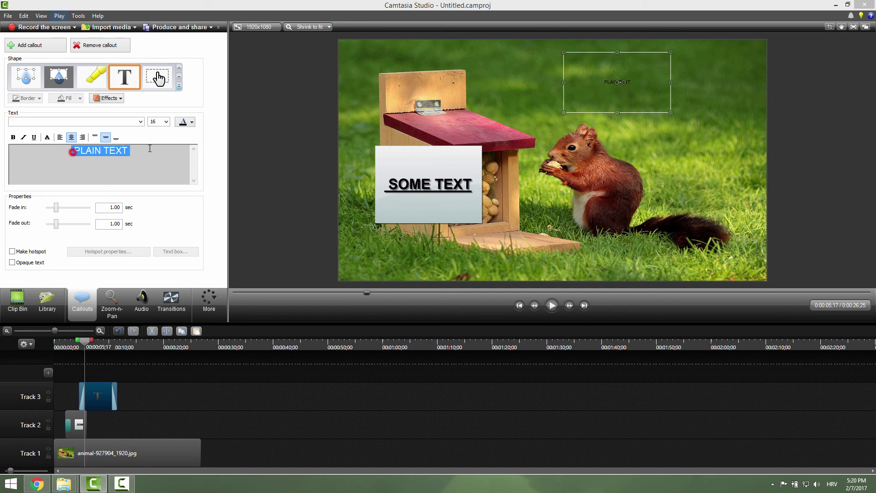
click(167, 121)
click(155, 217)
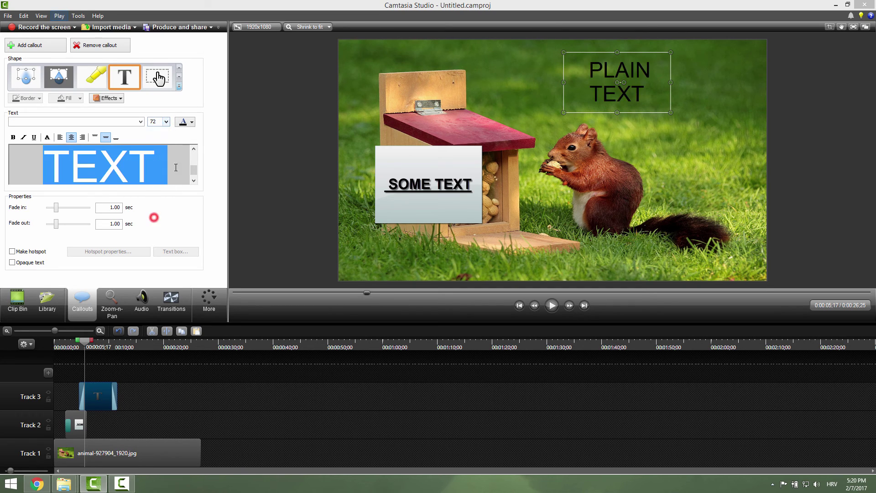
- Make the PLAIN TEXT white and place it beside the squirrel's head
click(195, 126)
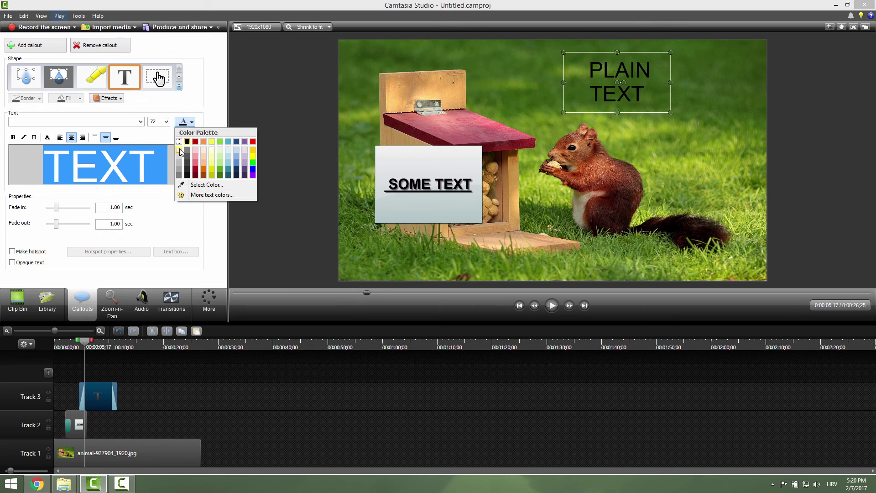
click(183, 149)
drag(631, 99, 664, 142)
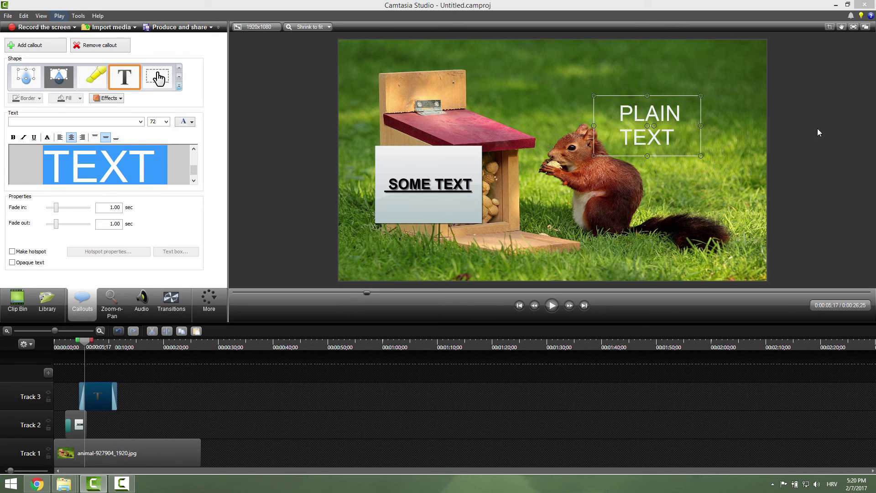
click(817, 128)
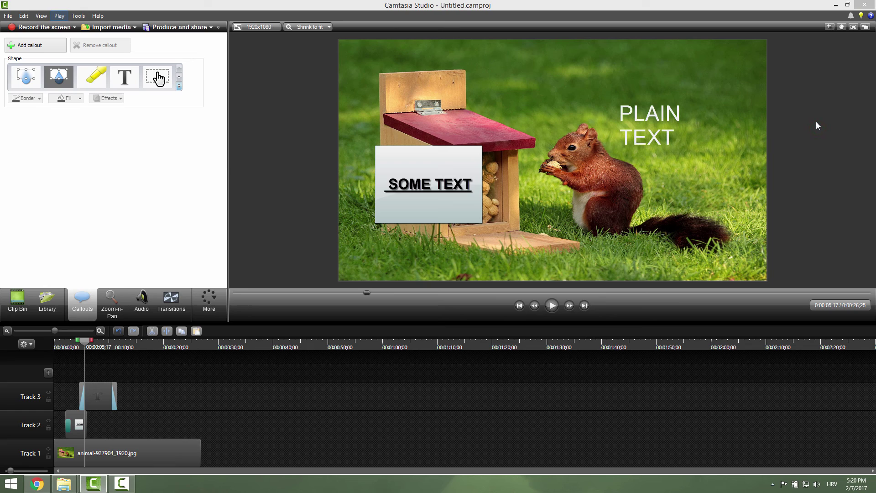